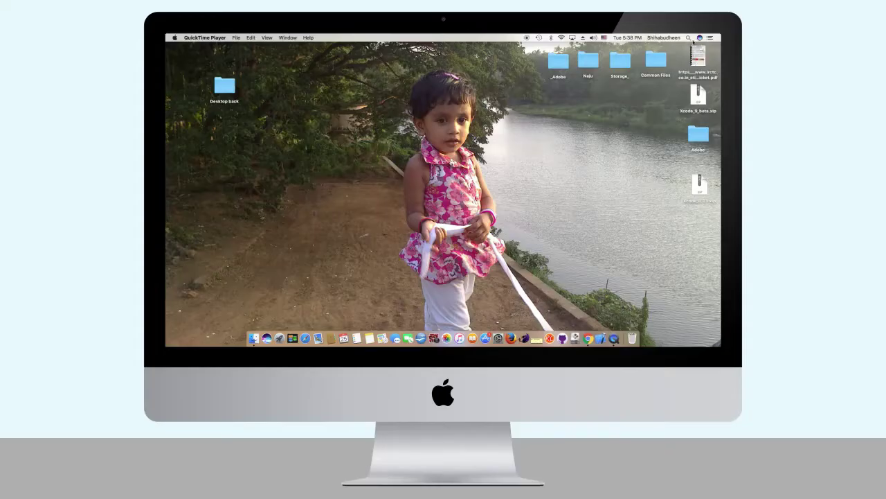
Launch Boot Camp Assistant from Spotlight and continue past the Introduction to Select Tasks.
click(689, 38)
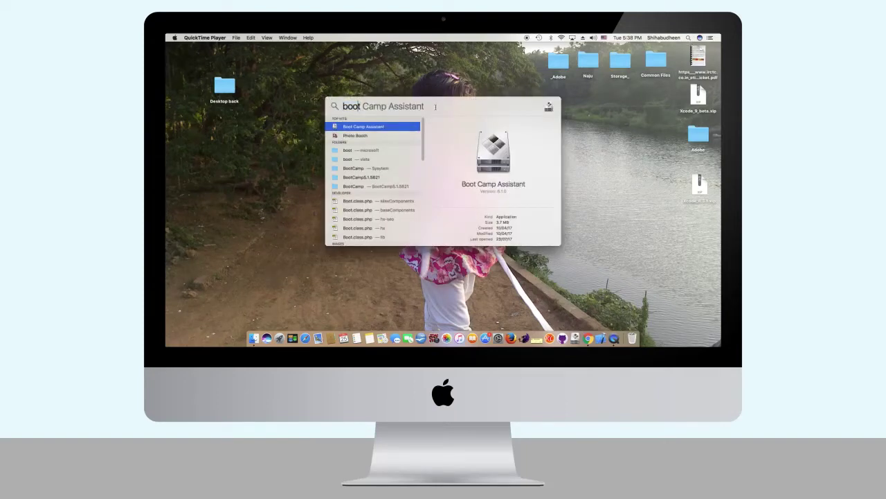
click(374, 128)
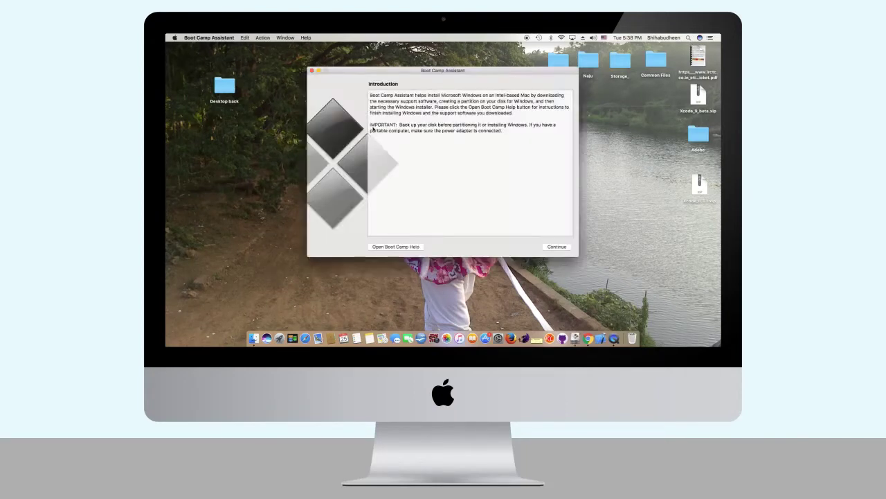
click(557, 247)
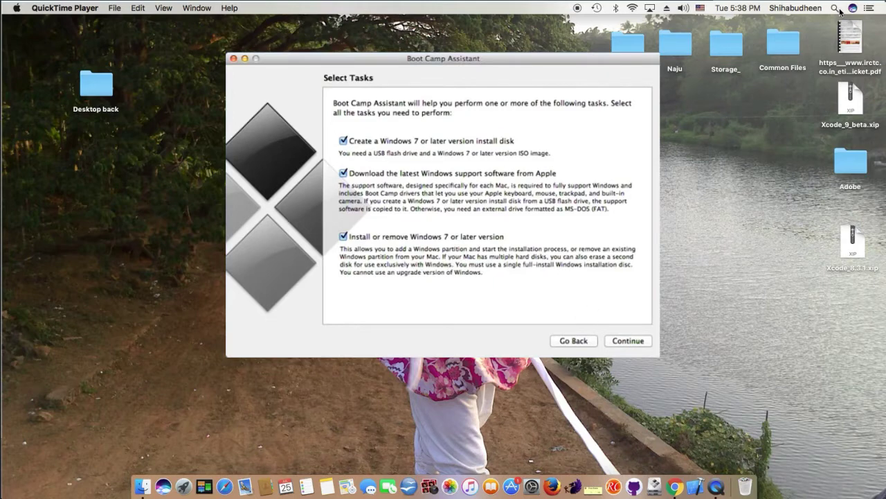
Drop the install-disk task, download Windows support software to the USB, then clear the remaining extra task.
click(628, 340)
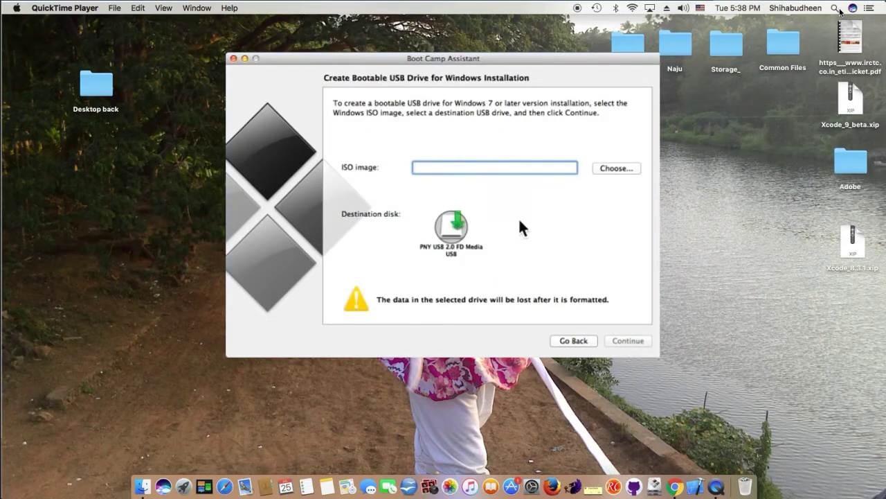
click(570, 339)
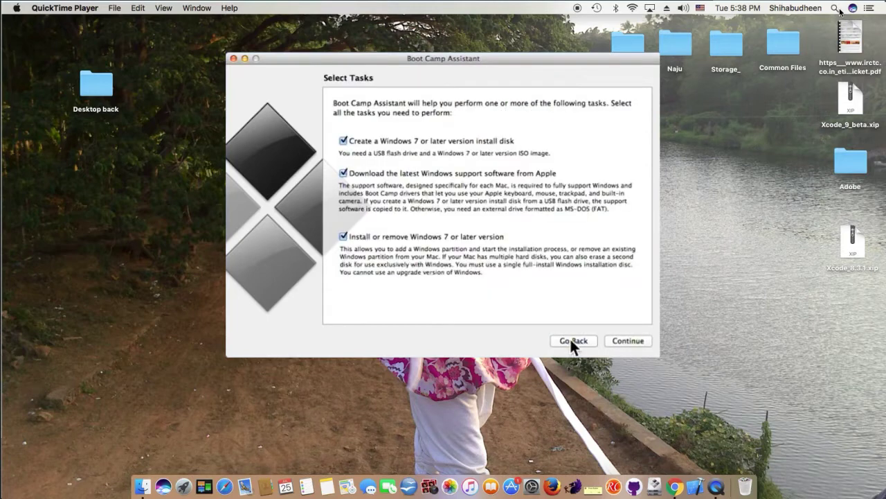
click(343, 141)
click(639, 340)
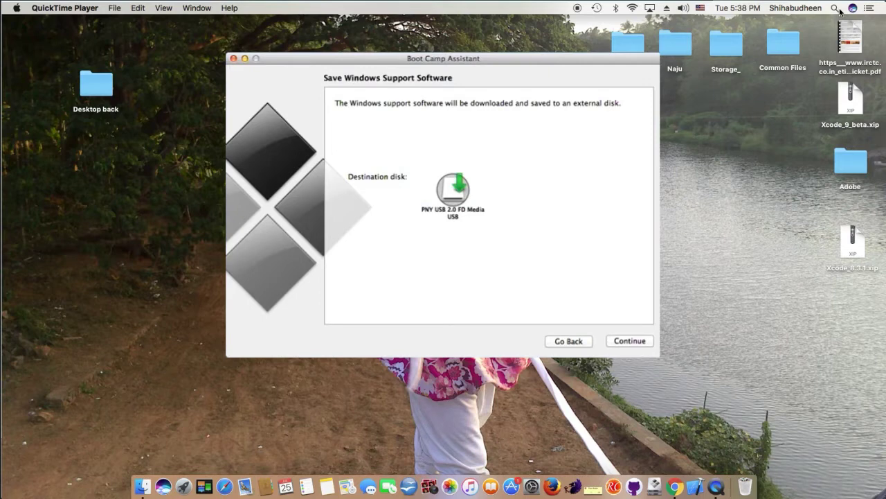
click(631, 341)
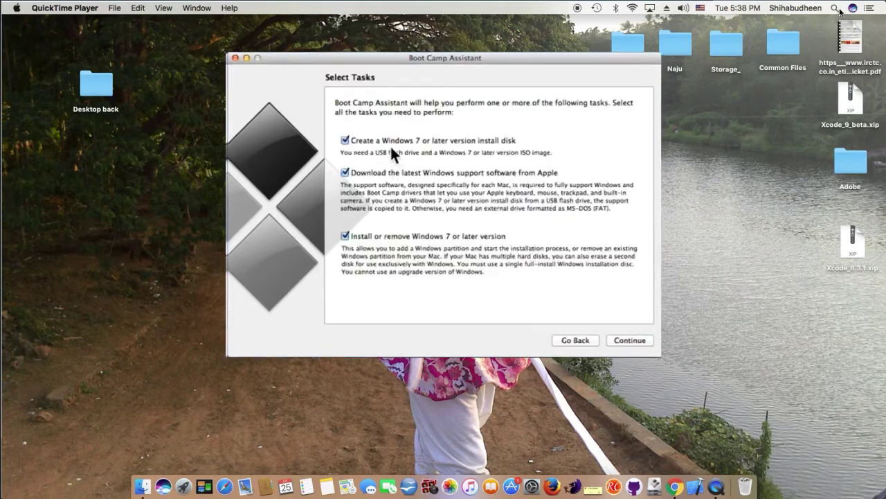
click(388, 141)
click(378, 173)
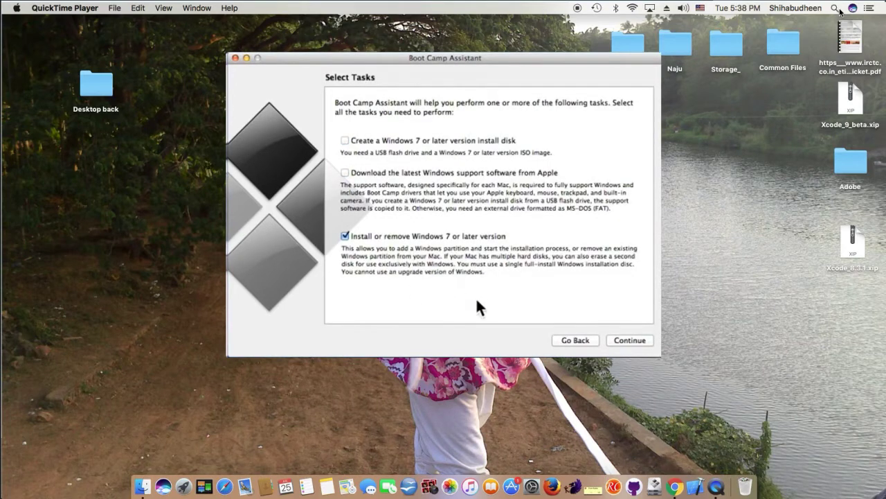
Size the Windows partition to 70 GB, leaving 185 GB for OS X, and start partitioning.
click(620, 341)
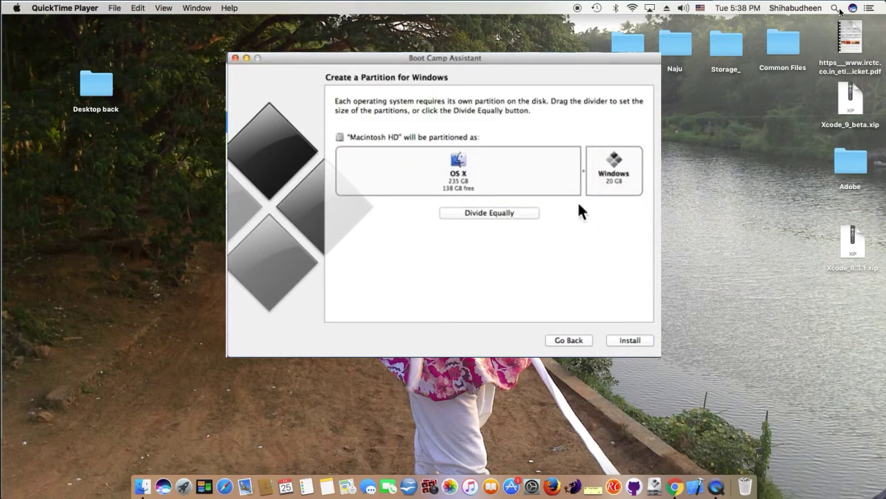
drag(583, 171, 537, 186)
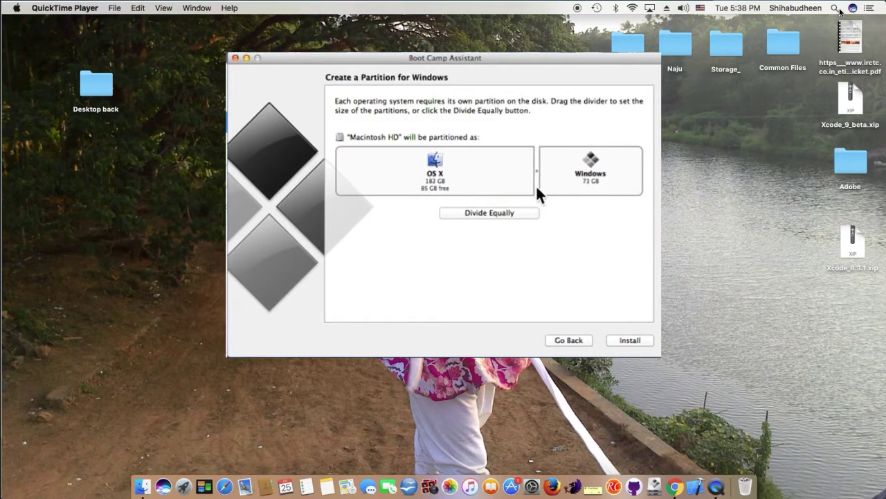
drag(538, 186, 540, 186)
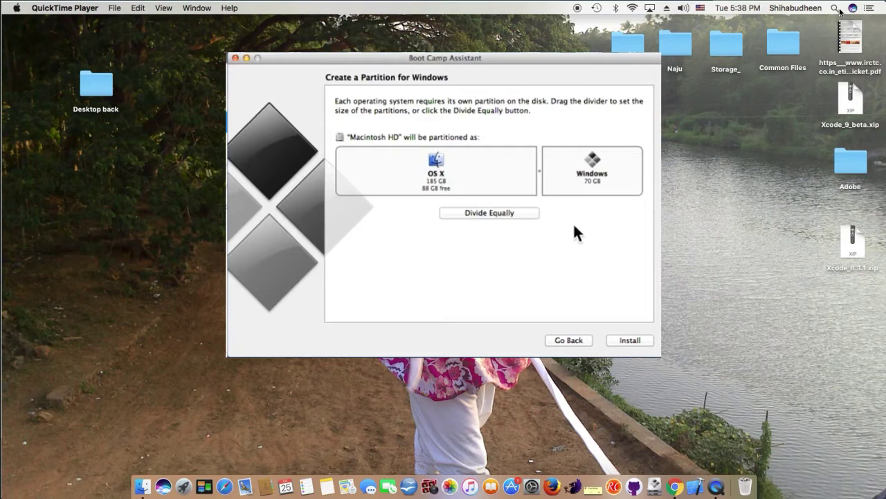
click(627, 342)
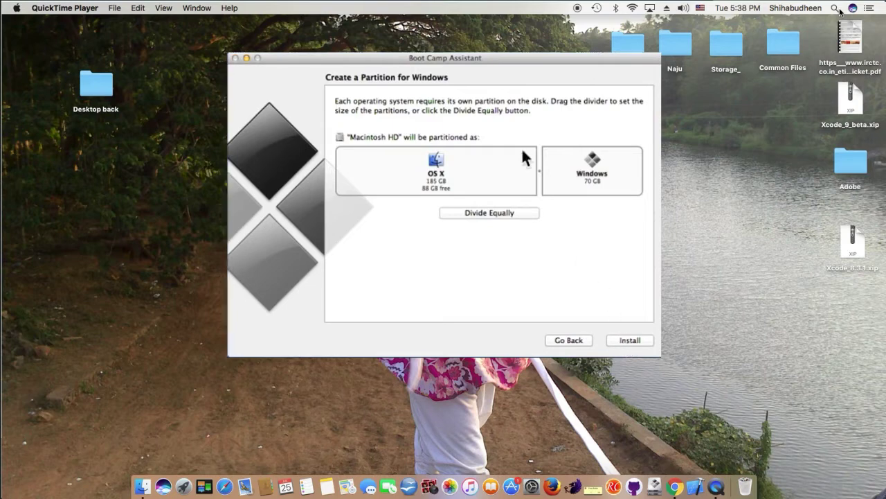
click(632, 338)
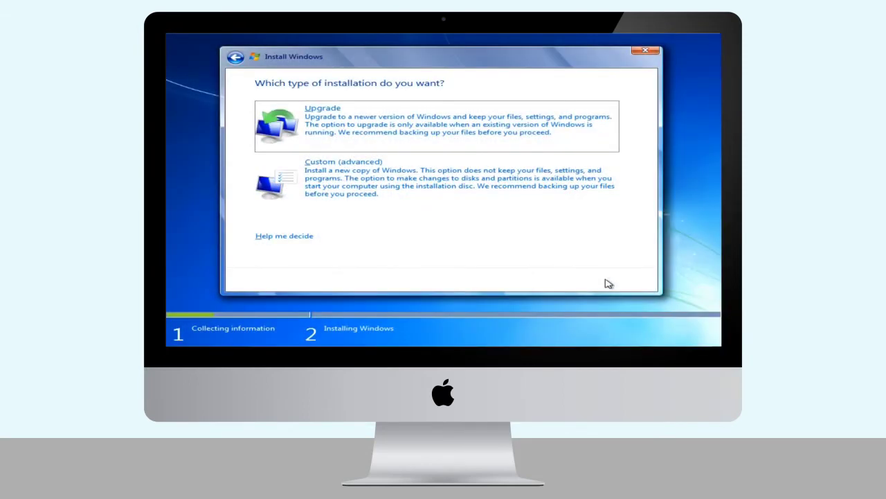
Choose a Custom (advanced) install and select Disk 1 Partition 3: BOOTCAMP as the target.
click(350, 180)
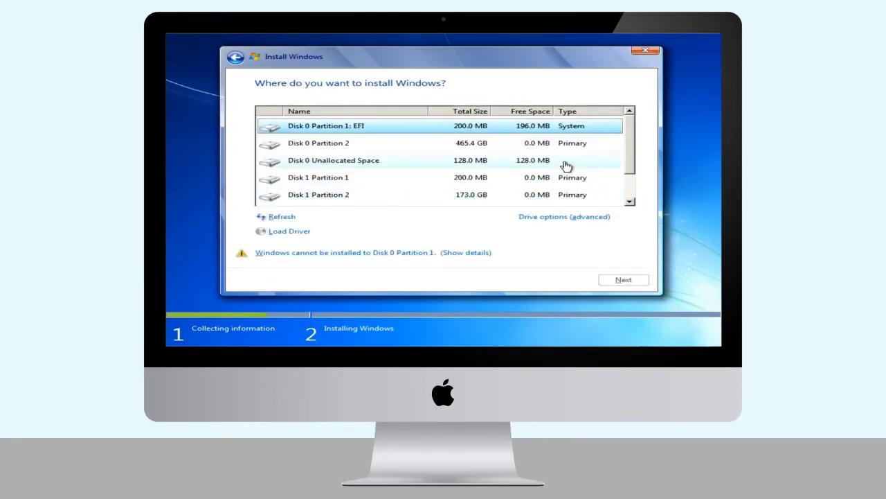
scroll(565, 166, down, 1)
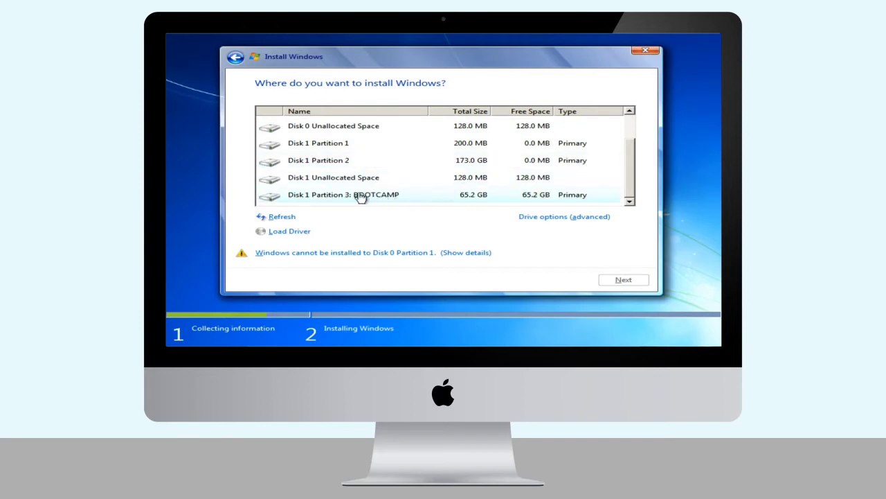
scroll(361, 162, up, 1)
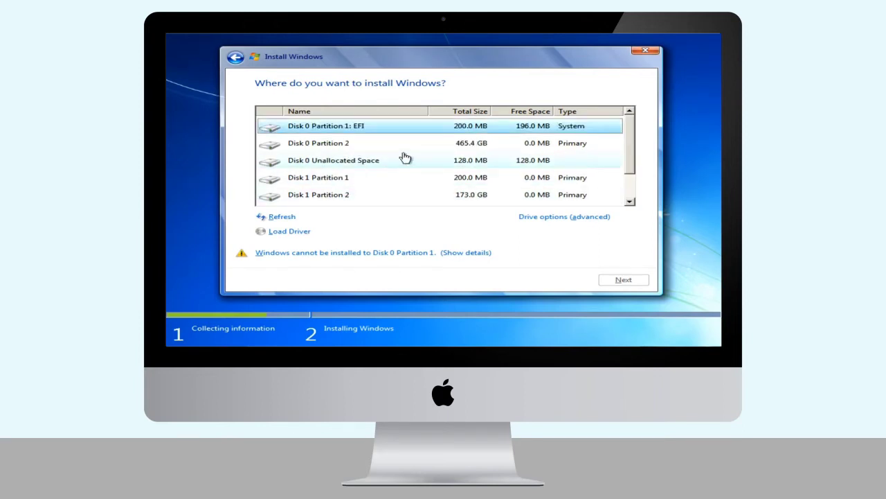
click(377, 196)
scroll(377, 199, down, 1)
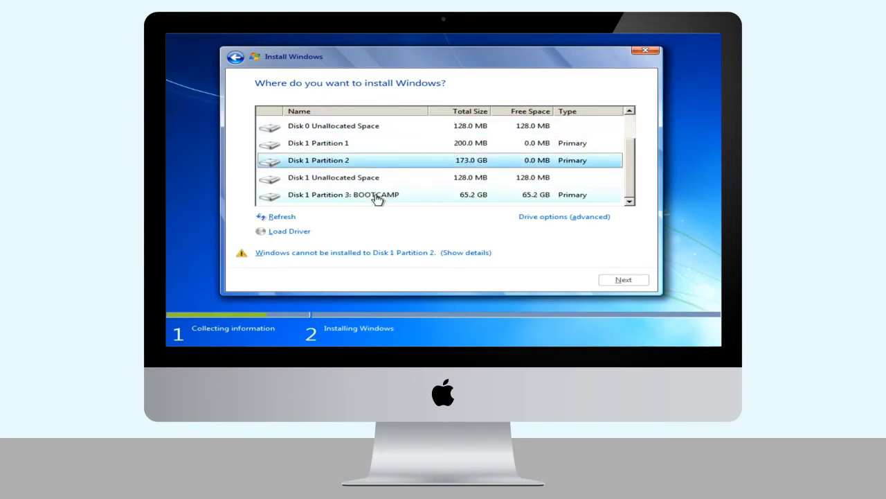
click(377, 196)
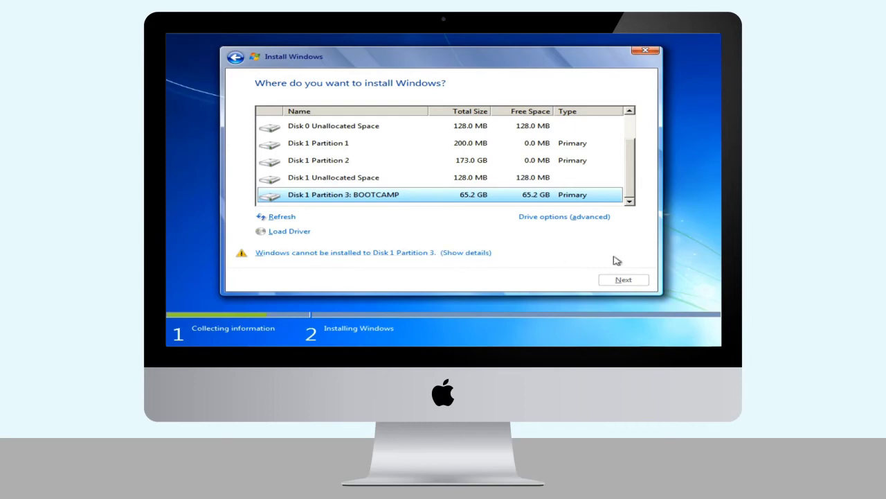
Format the BOOTCAMP partition via Drive options (advanced) and begin installing Windows.
click(558, 220)
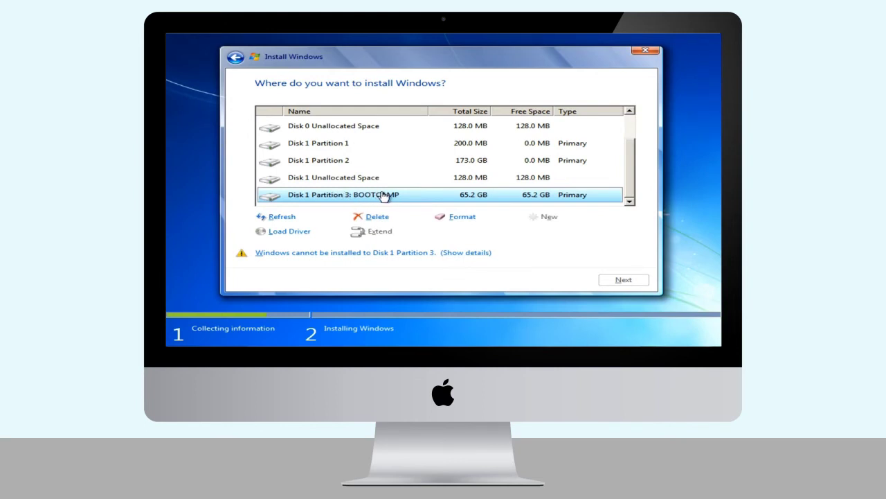
click(462, 217)
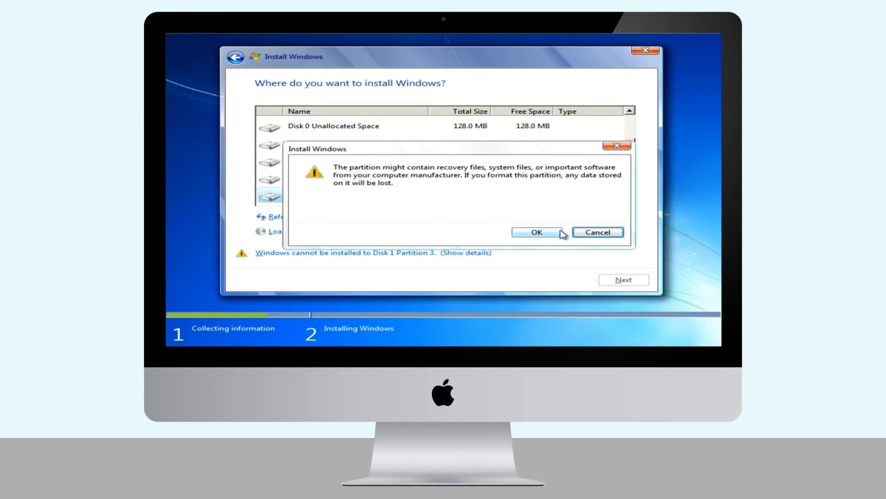
click(560, 231)
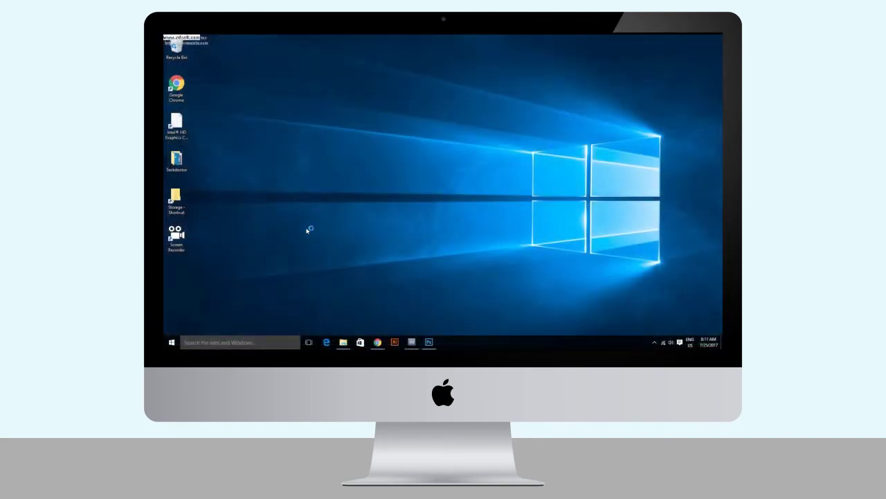
click(172, 342)
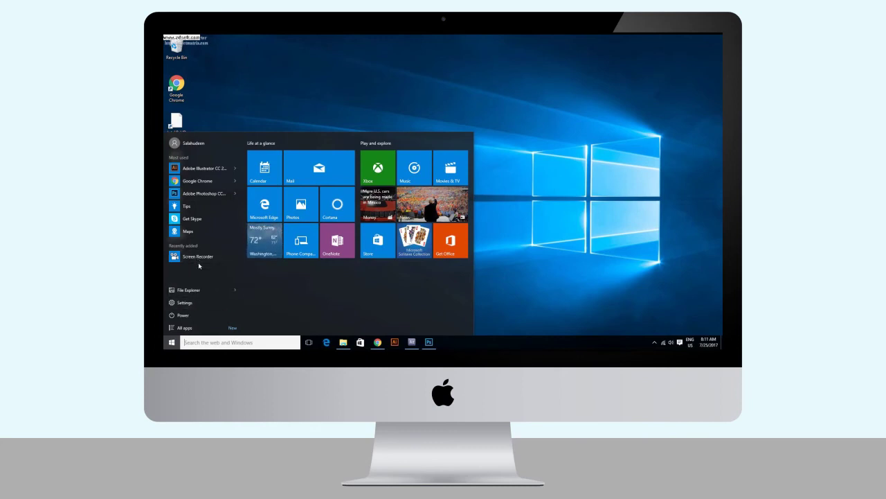
click(193, 328)
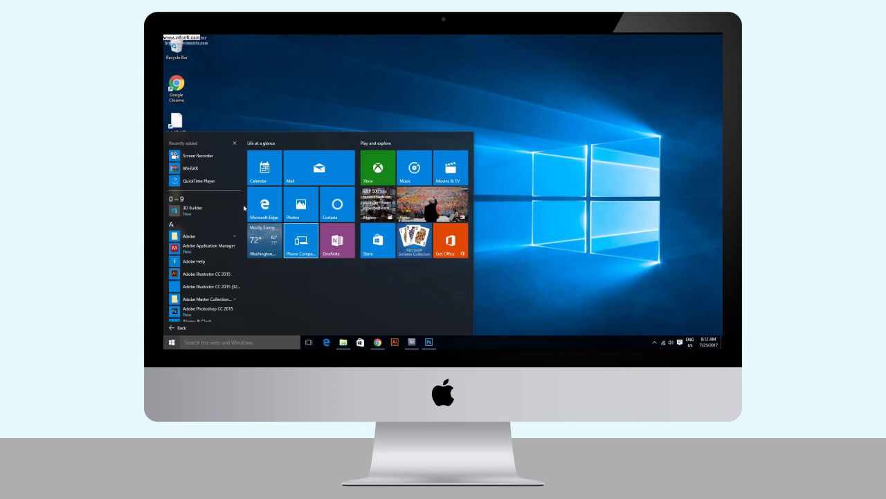
drag(211, 171, 177, 238)
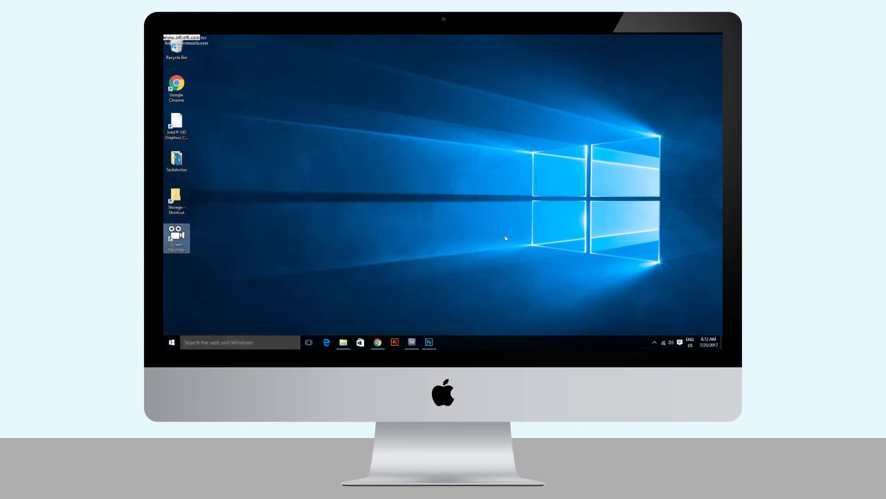